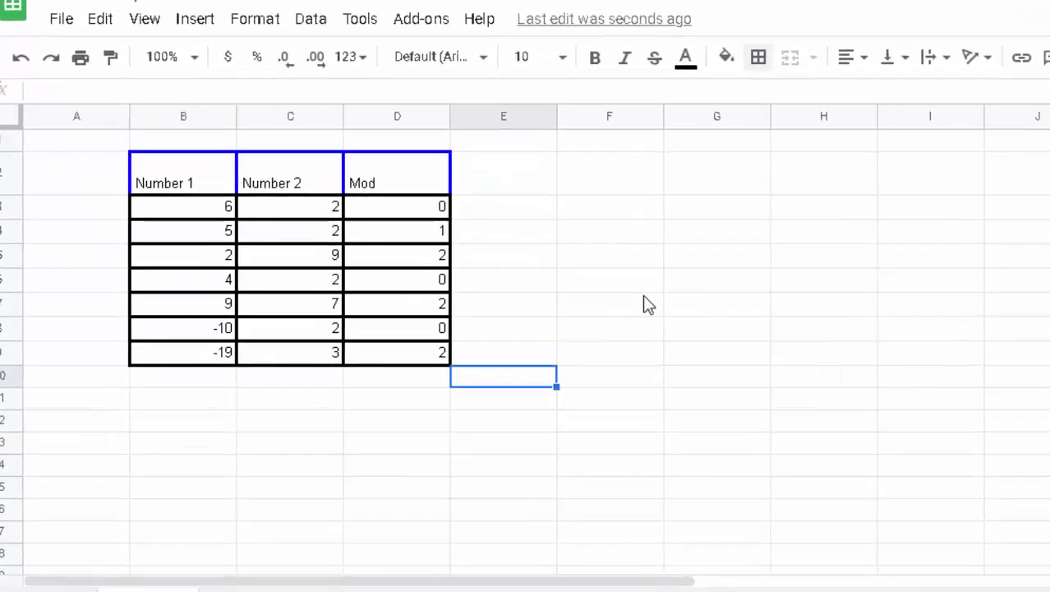
Replace the Number 2 value 9 in C5 with 7
click(456, 288)
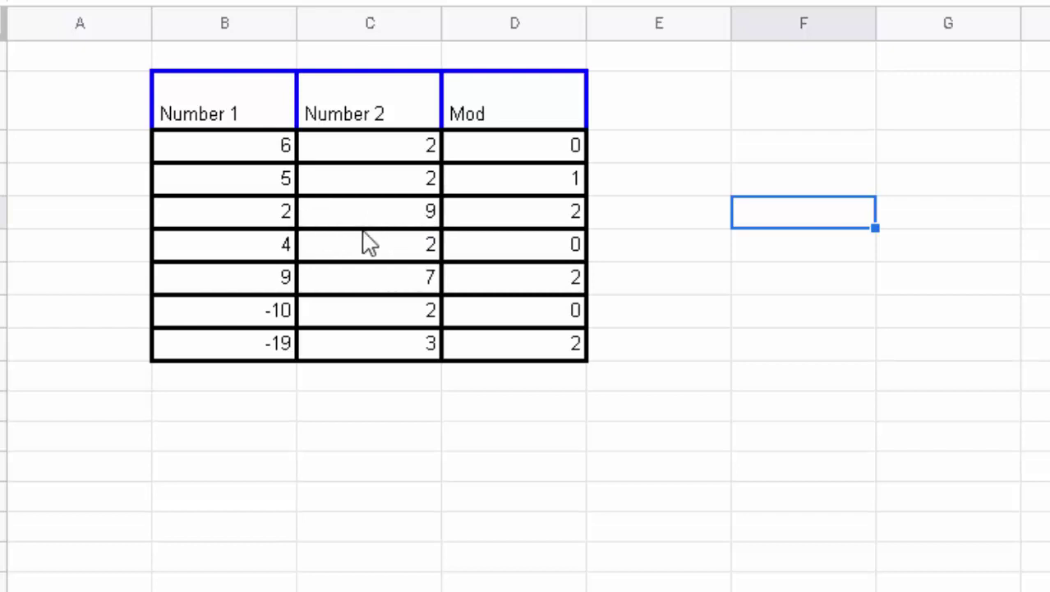
click(281, 217)
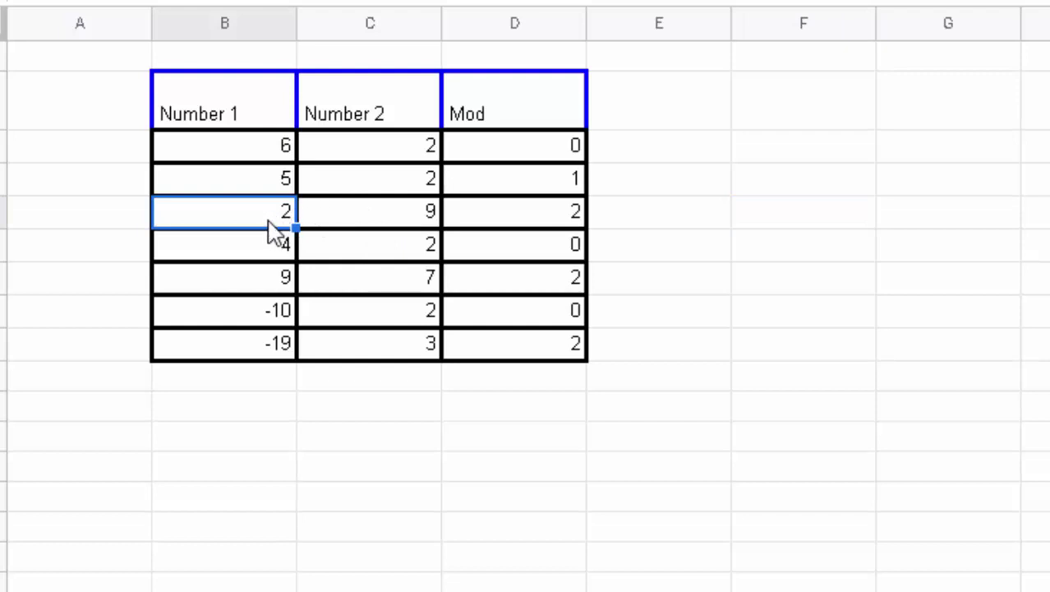
click(361, 220)
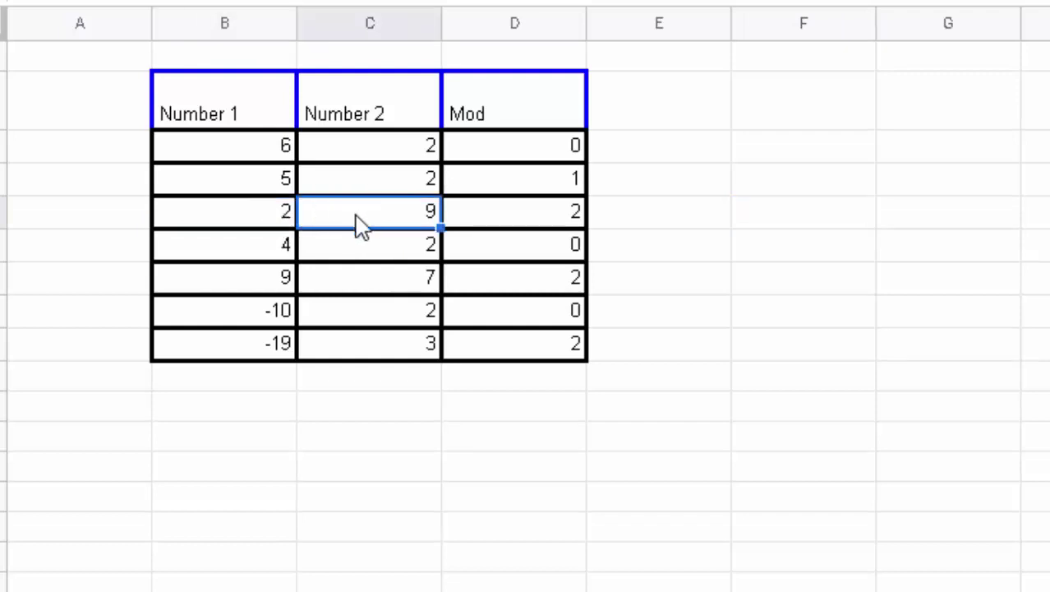
key(Delete)
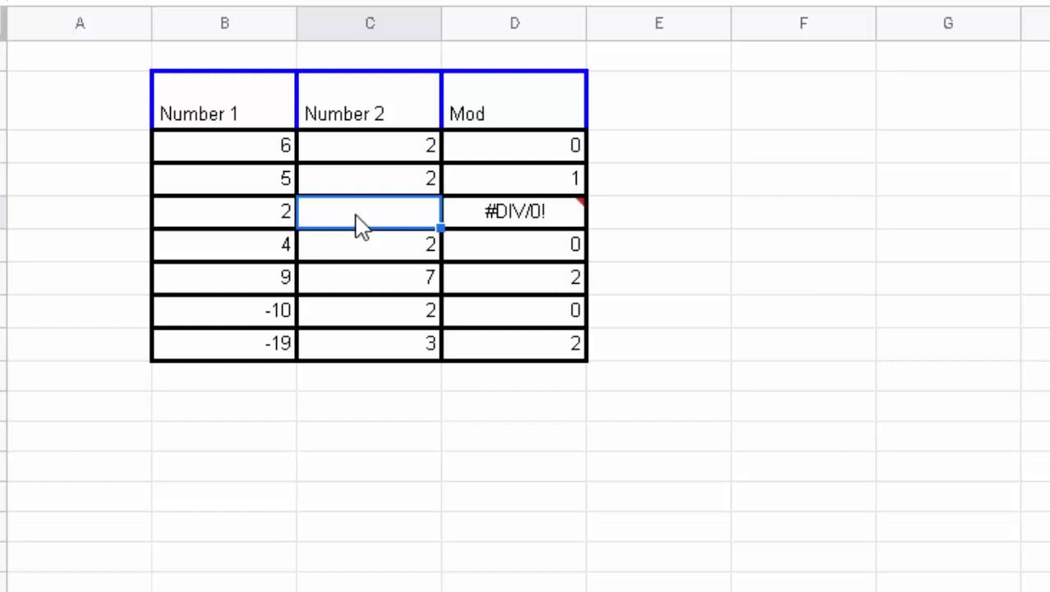
text(7)
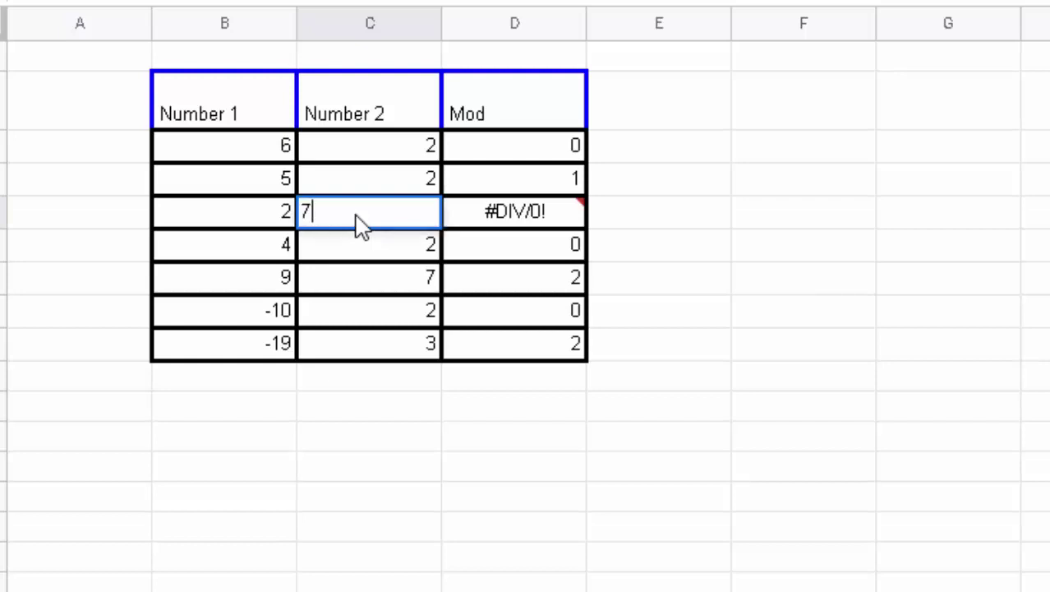
key(Return)
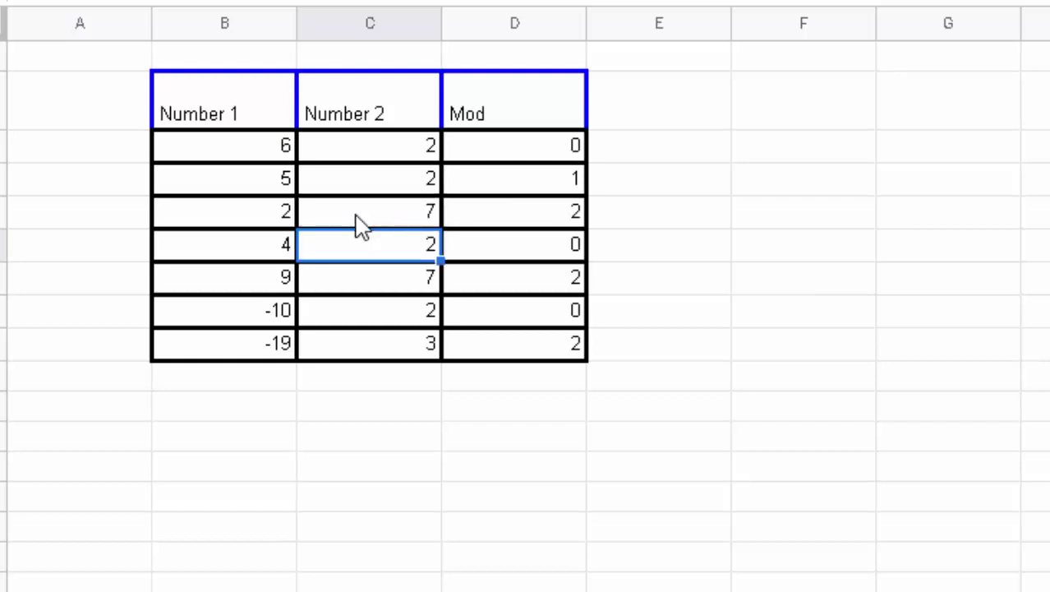
click(360, 224)
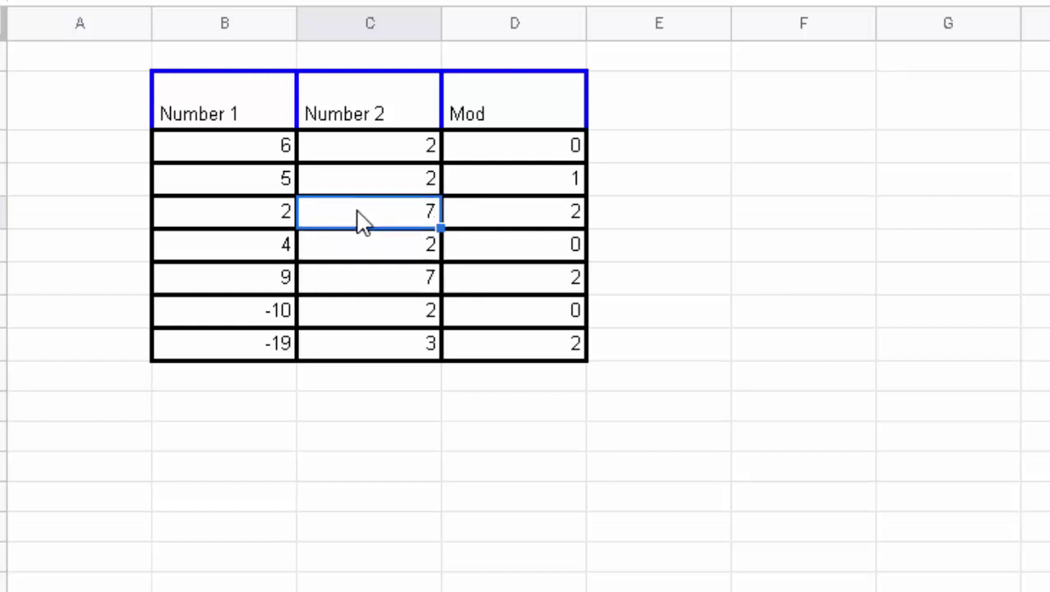
Change the Number 1 value in B5 from 2 to 3 and check the Mod result of 3 in D5
click(278, 216)
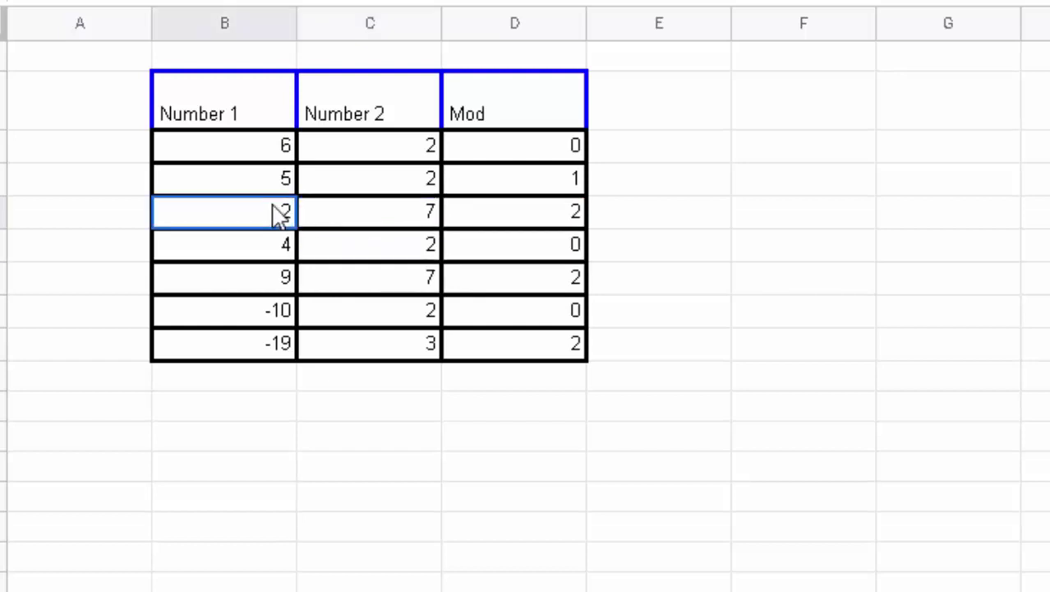
key(Delete)
text(3)
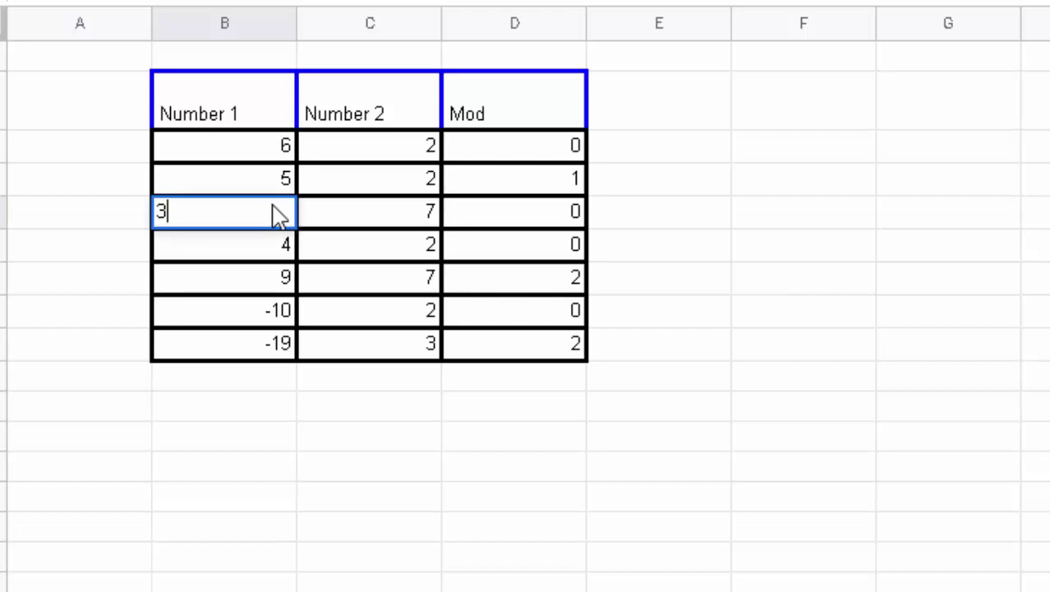
key(Return)
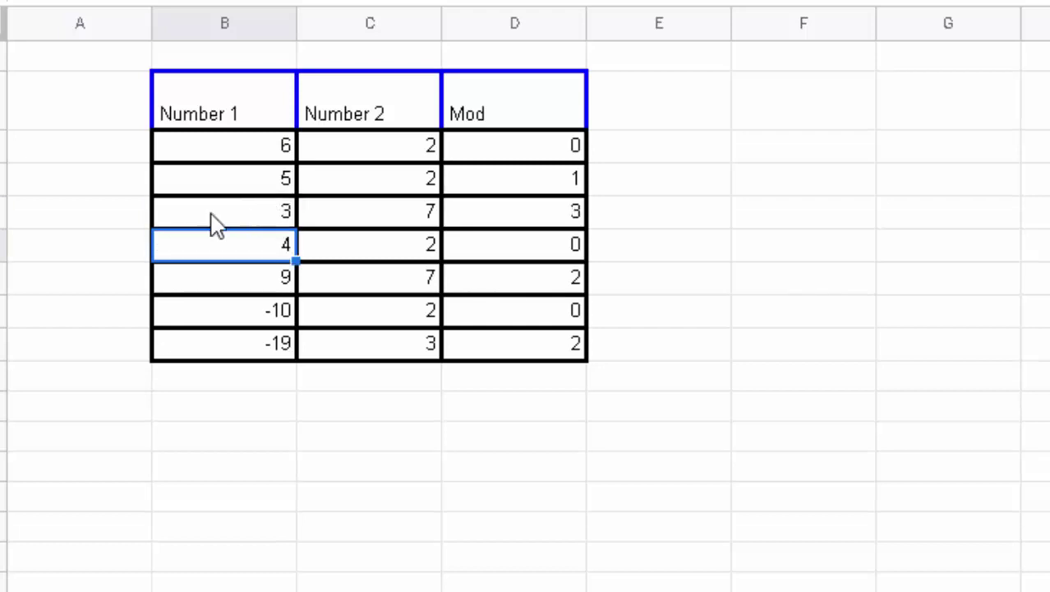
click(548, 227)
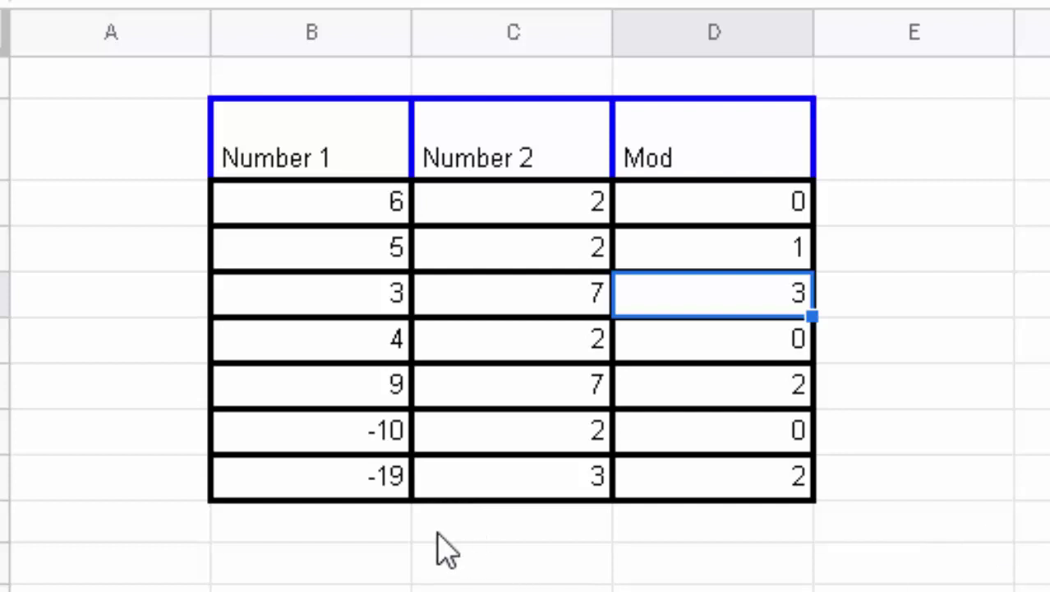
Add a row with 21 and 3 in B11:C11 and copy the Mod formula down to row 11
click(368, 527)
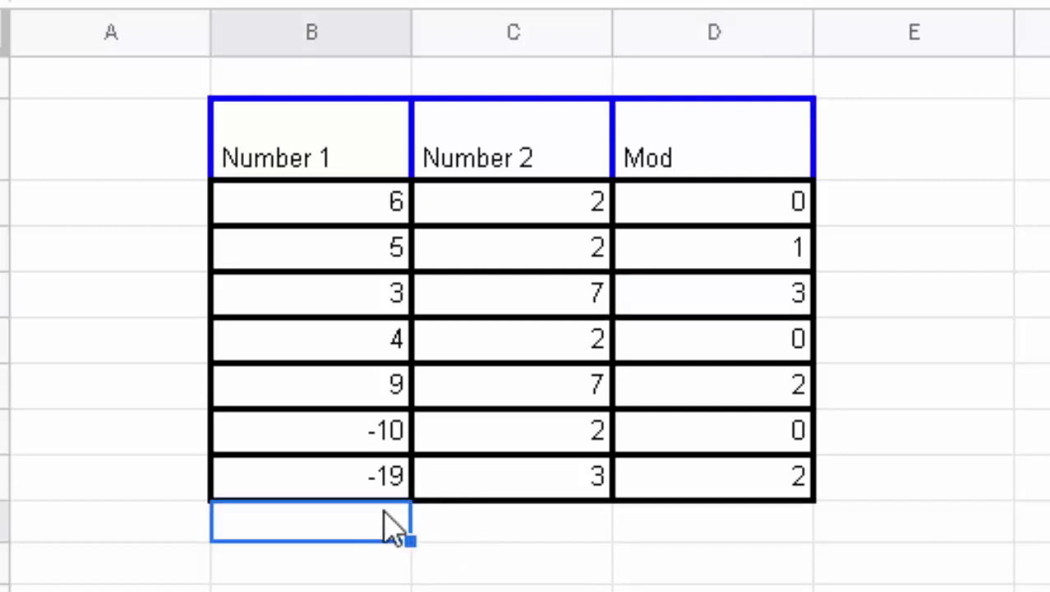
text(2)
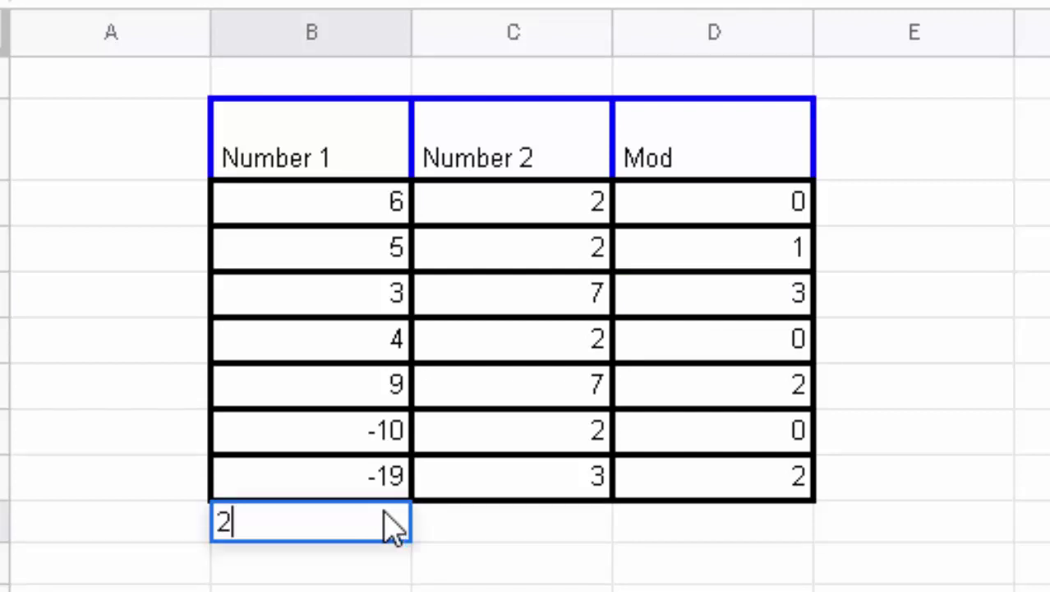
text(1)
key(Tab)
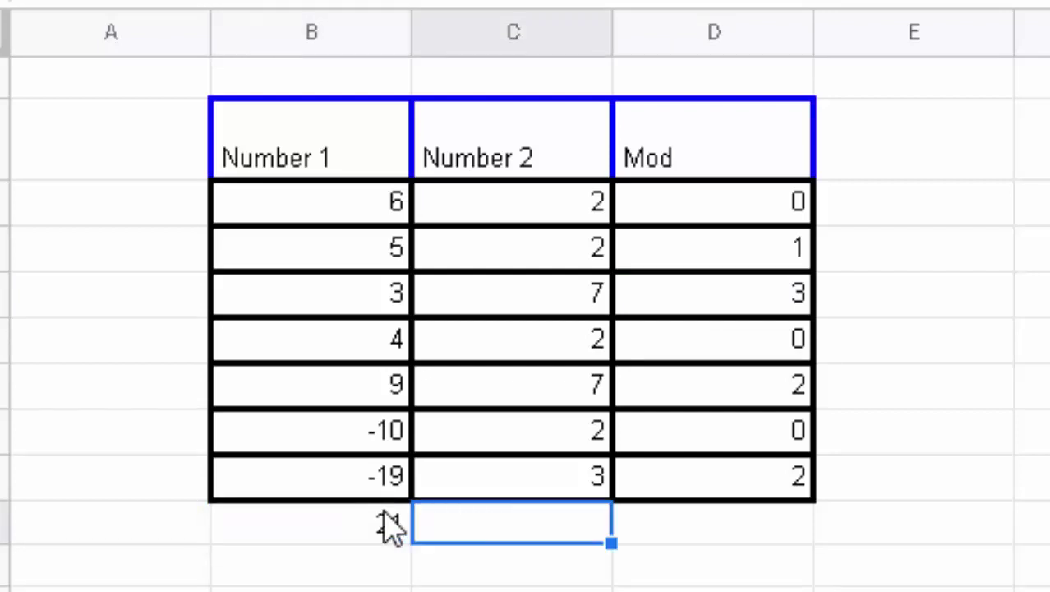
text(3)
key(Tab)
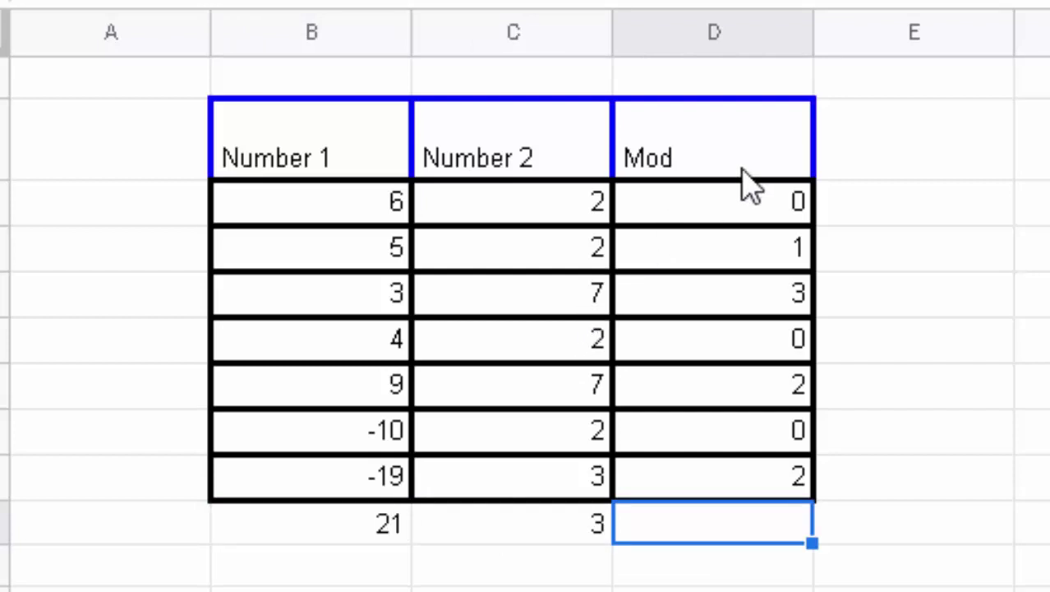
click(755, 209)
drag(811, 223, 738, 496)
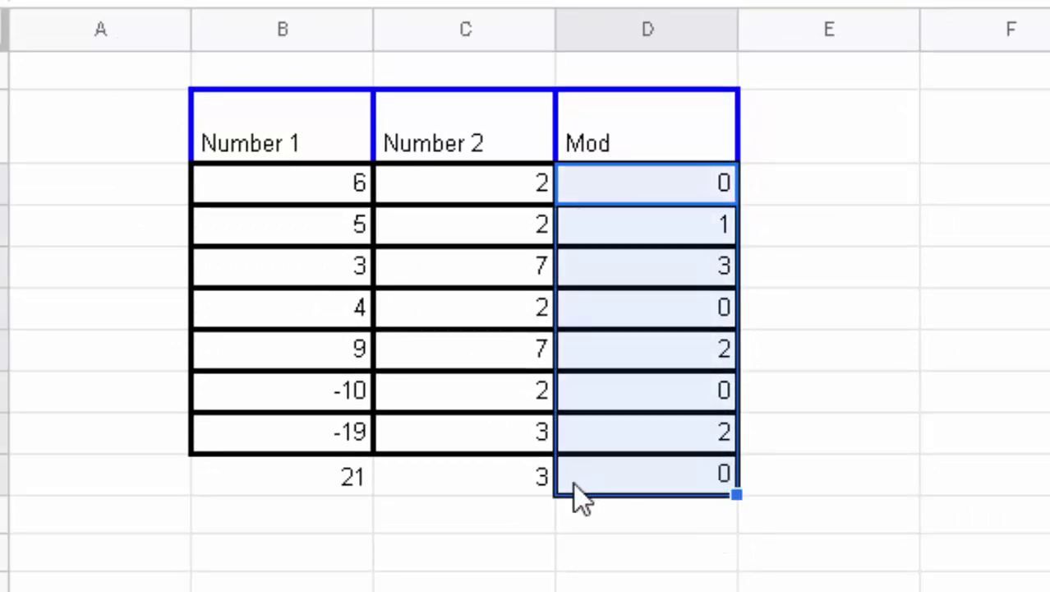
Add a row with 22 and 3 and extend the Mod formula to it, giving 1
click(340, 519)
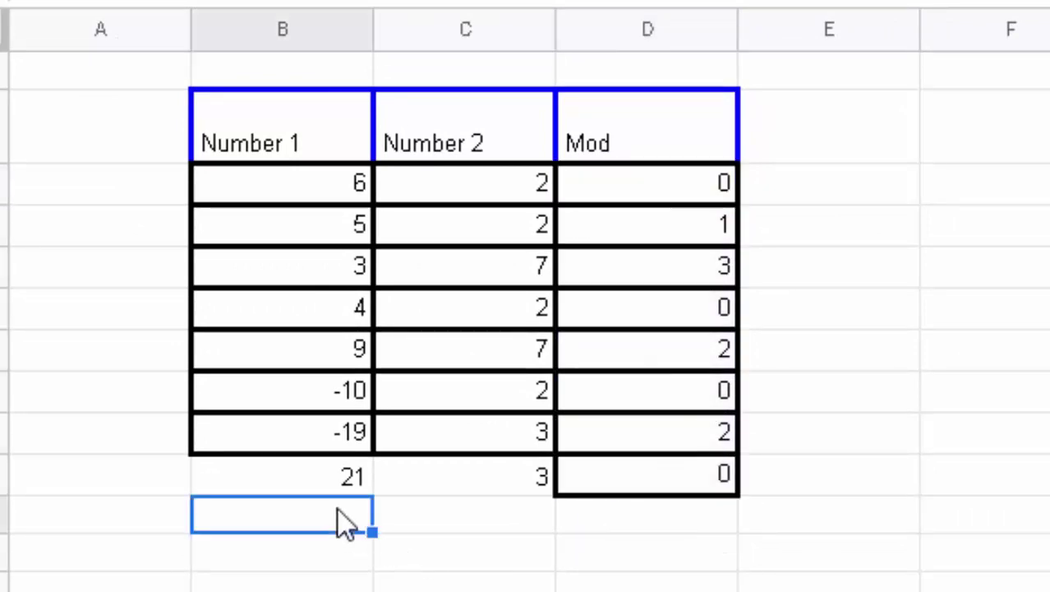
text(22)
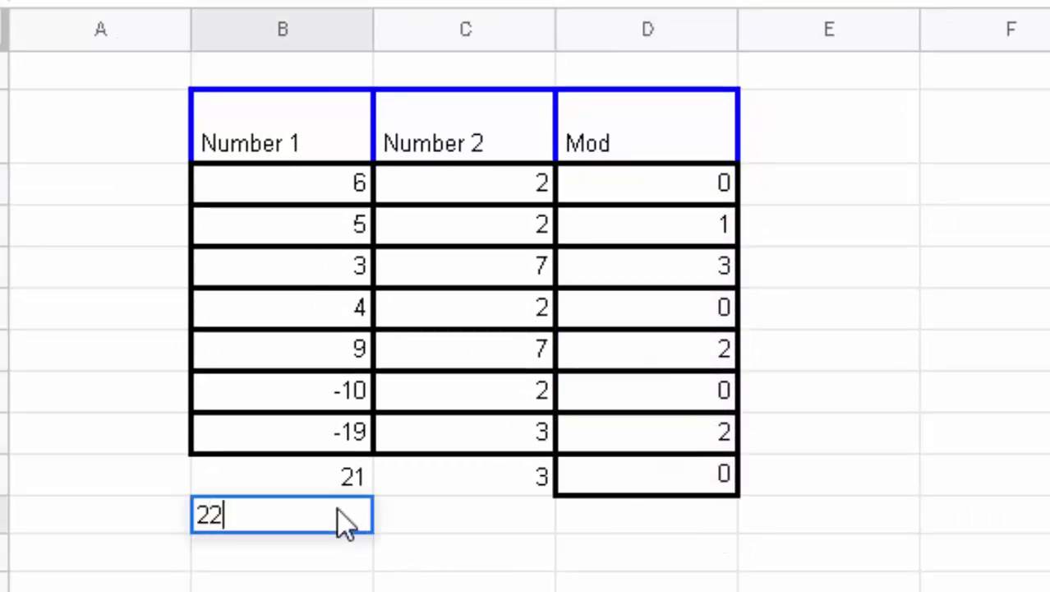
click(433, 520)
text(3)
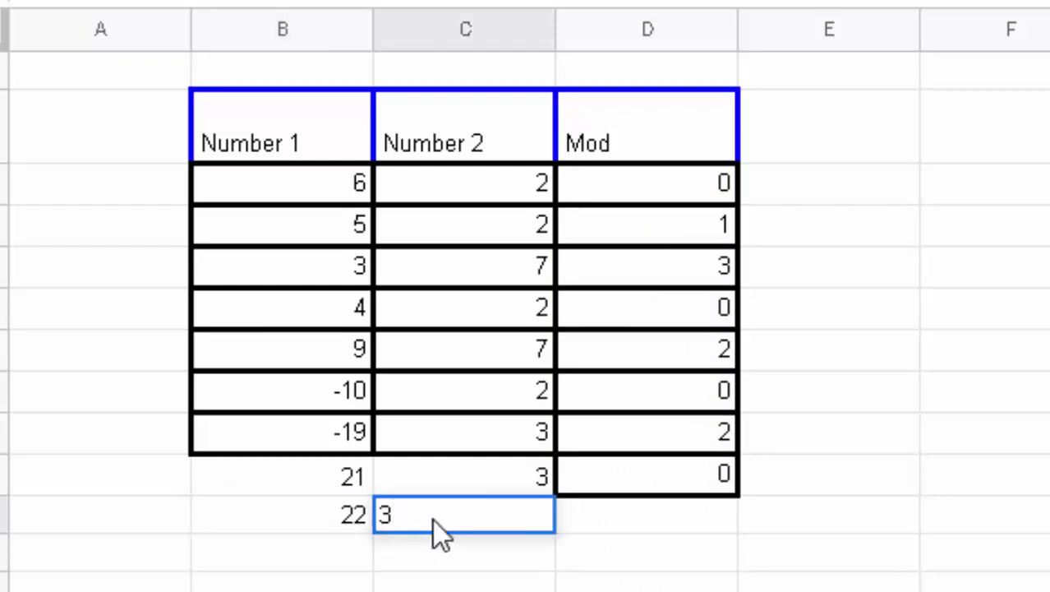
click(682, 520)
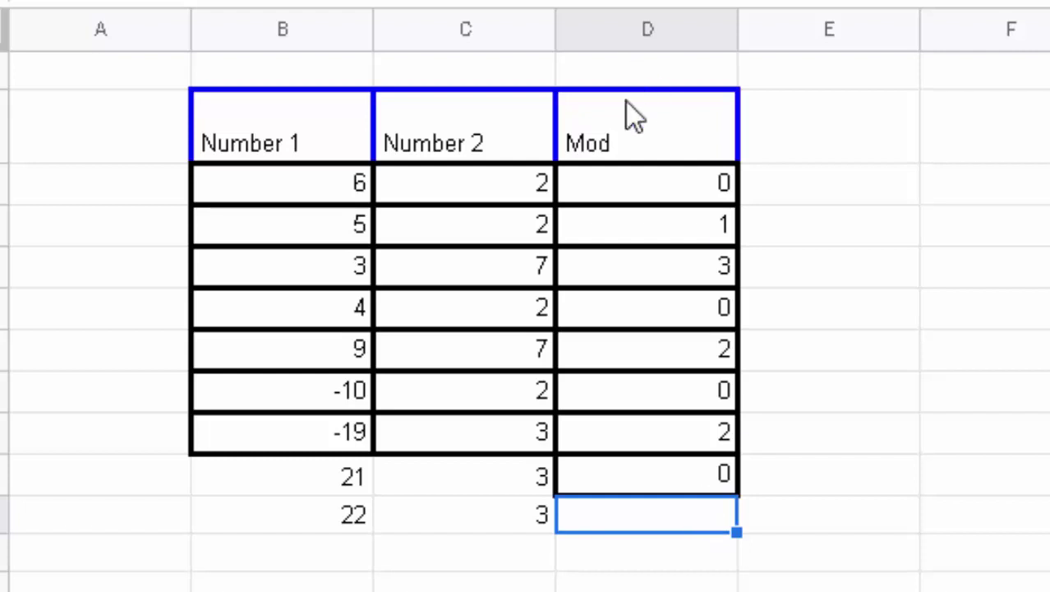
click(692, 190)
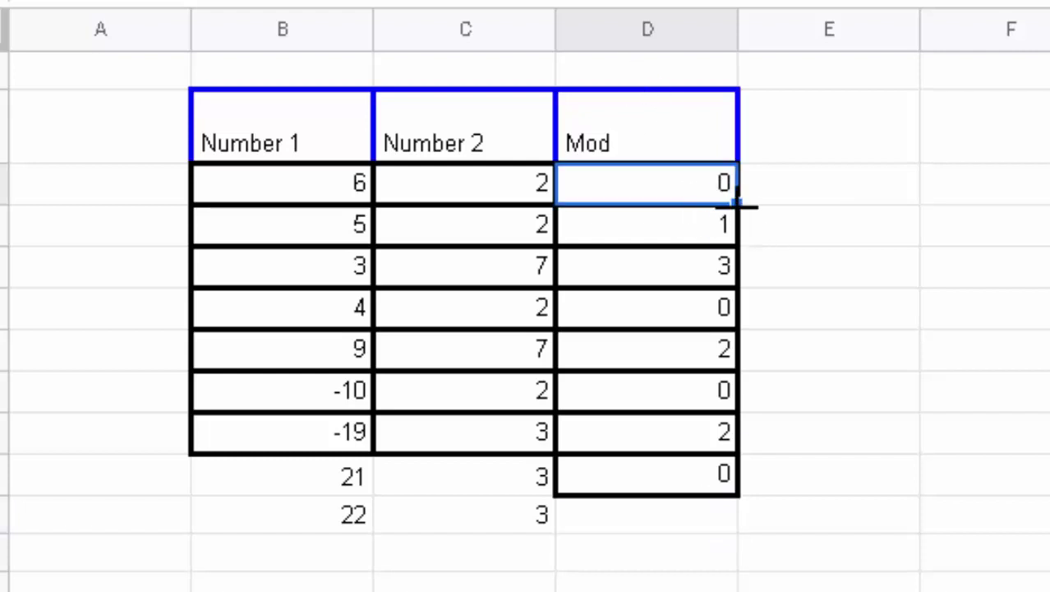
drag(737, 203, 720, 530)
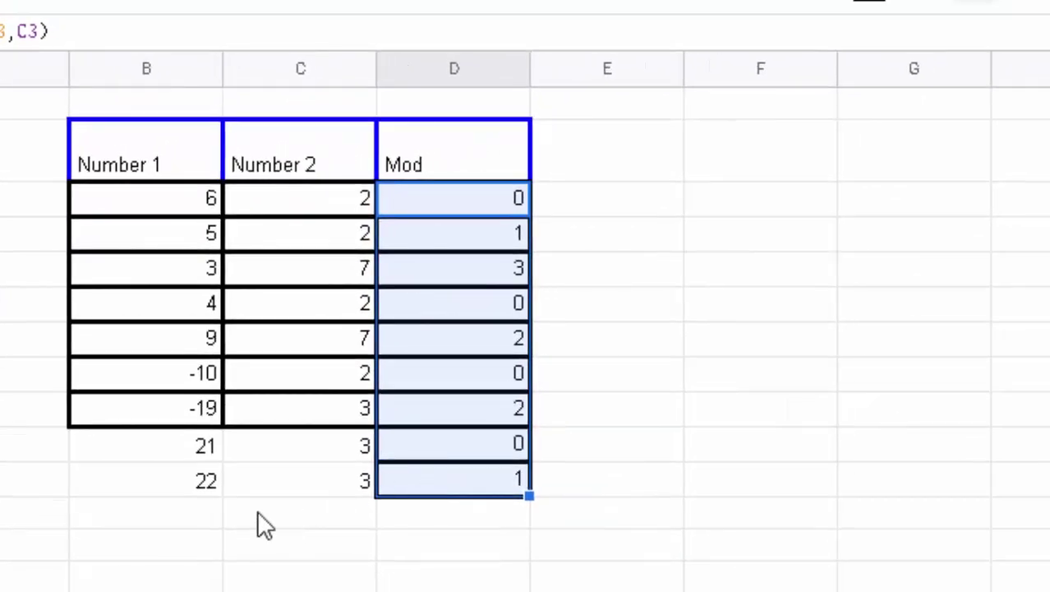
Add a row pairing 23 with 3 and extend the Mod formula to it, giving 2
click(194, 516)
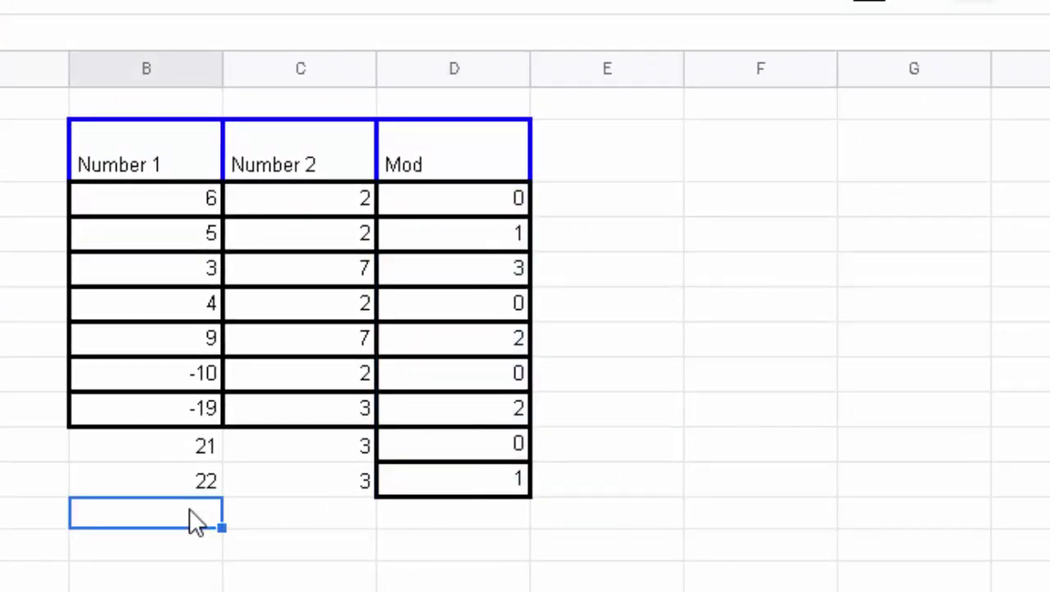
text(23)
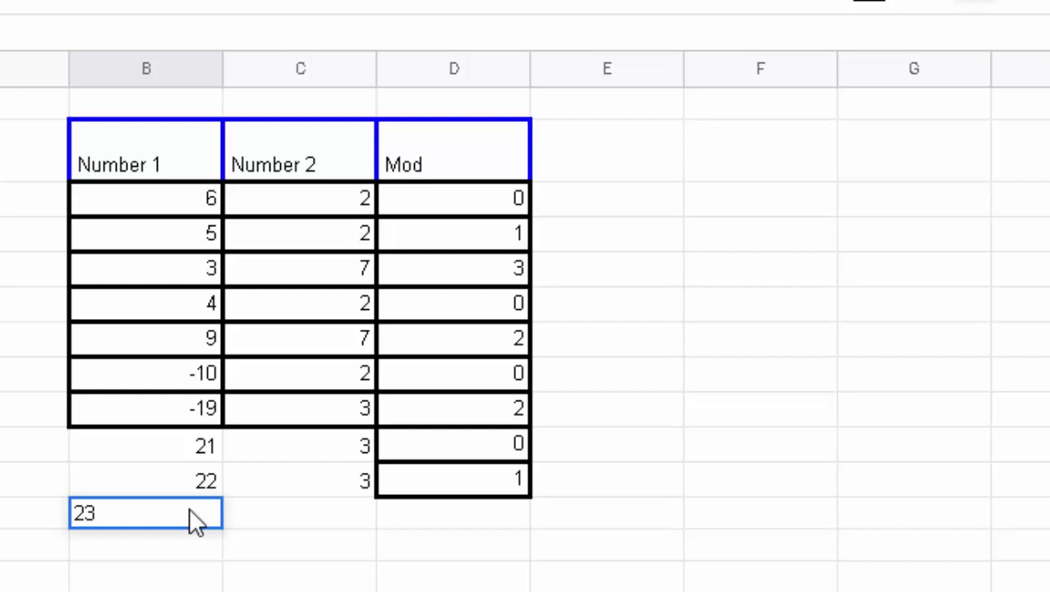
key(Tab)
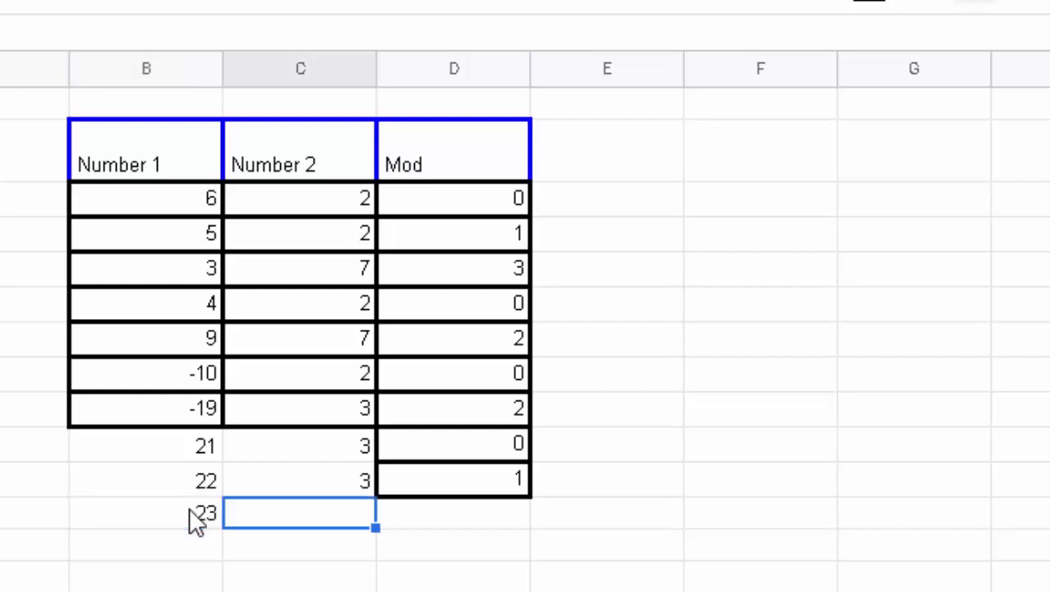
text(3)
key(Tab)
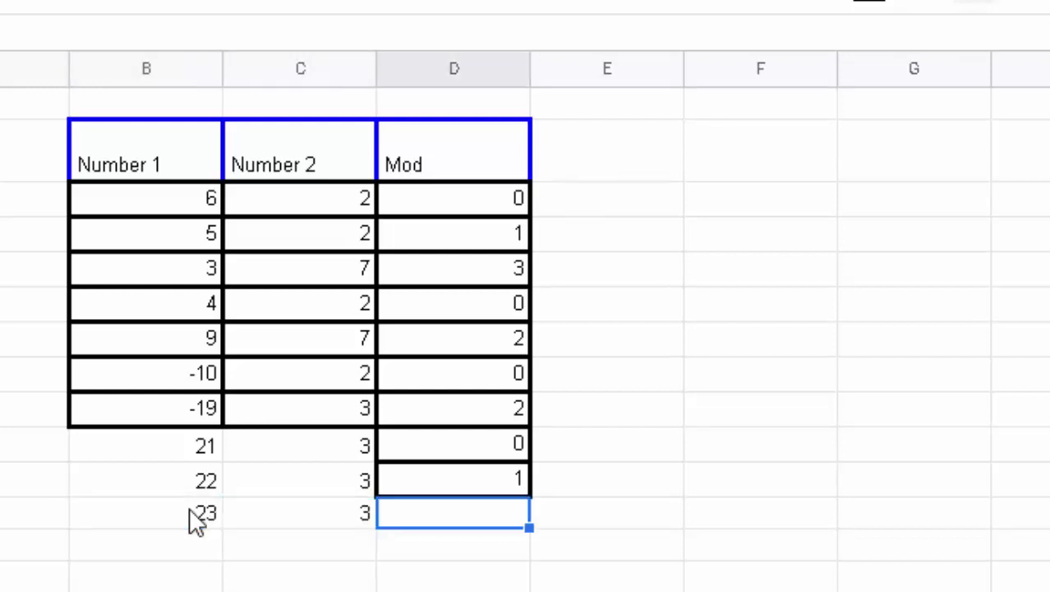
click(477, 198)
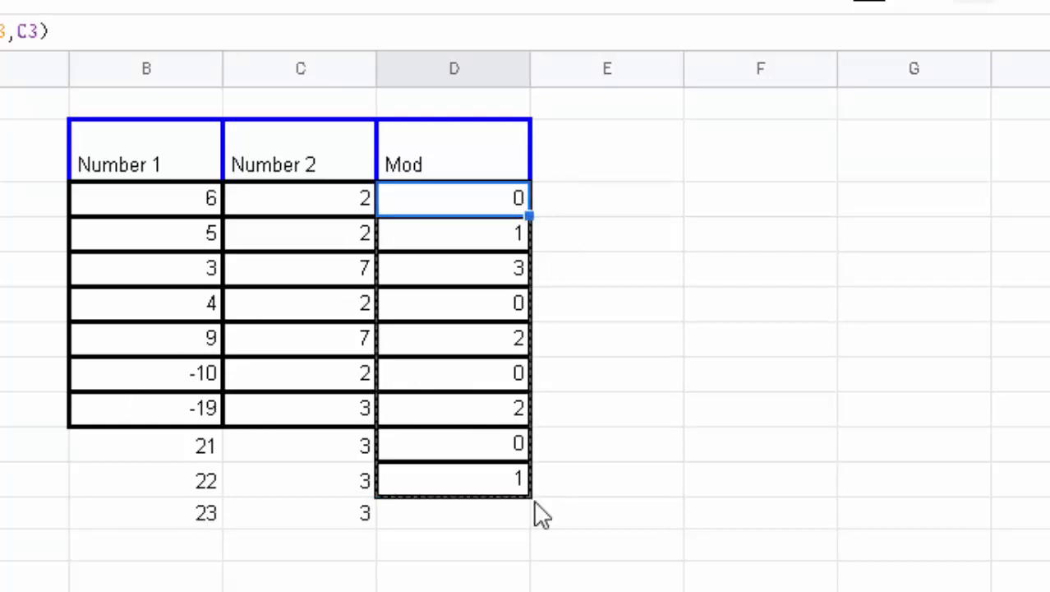
drag(529, 215, 530, 526)
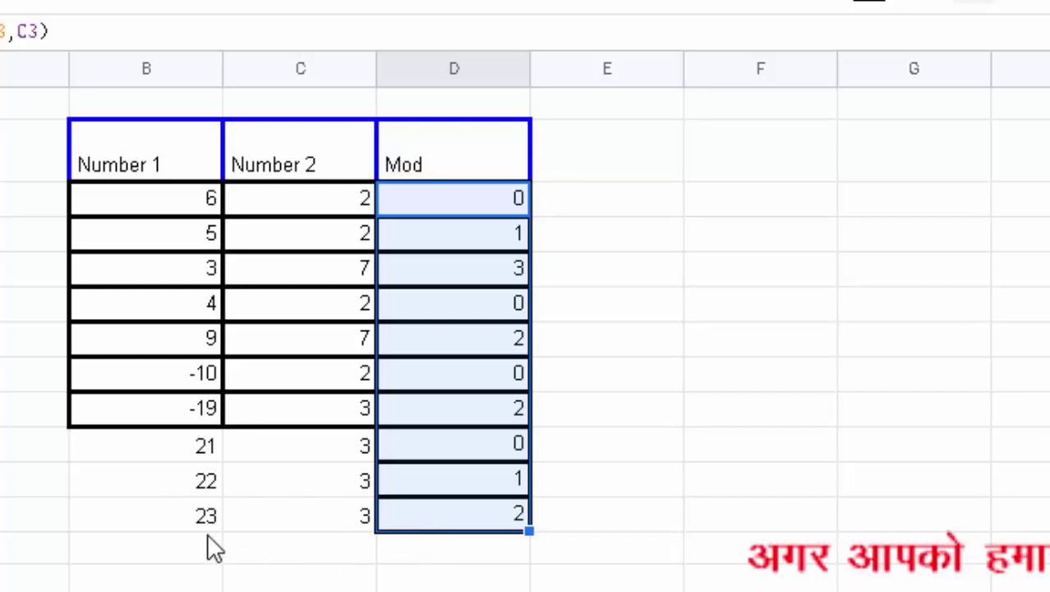
Change the 23 in Number 1 to -23 so its Mod result becomes 1
double_click(187, 514)
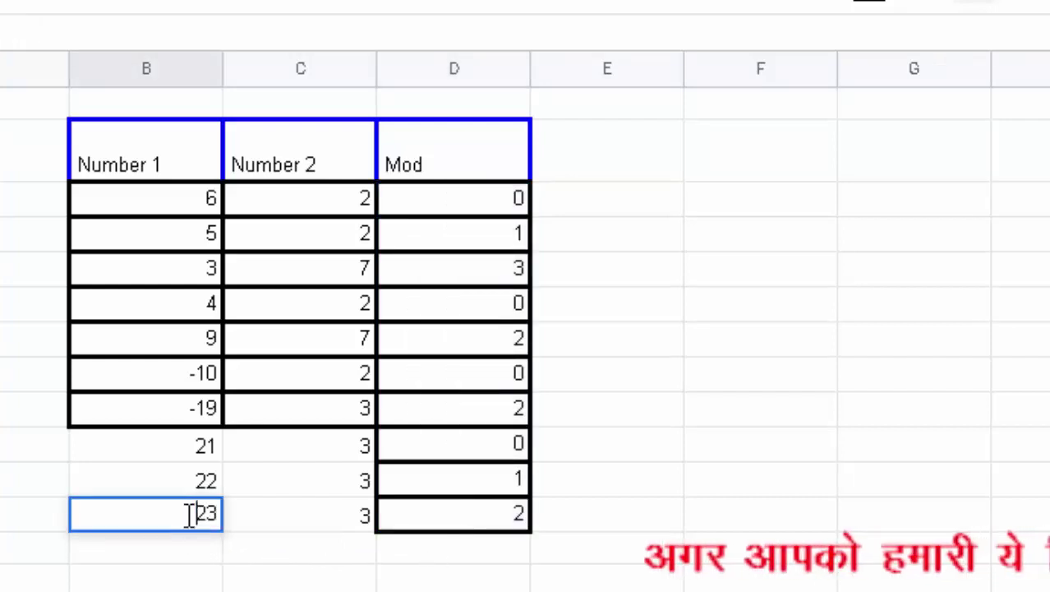
key(Return)
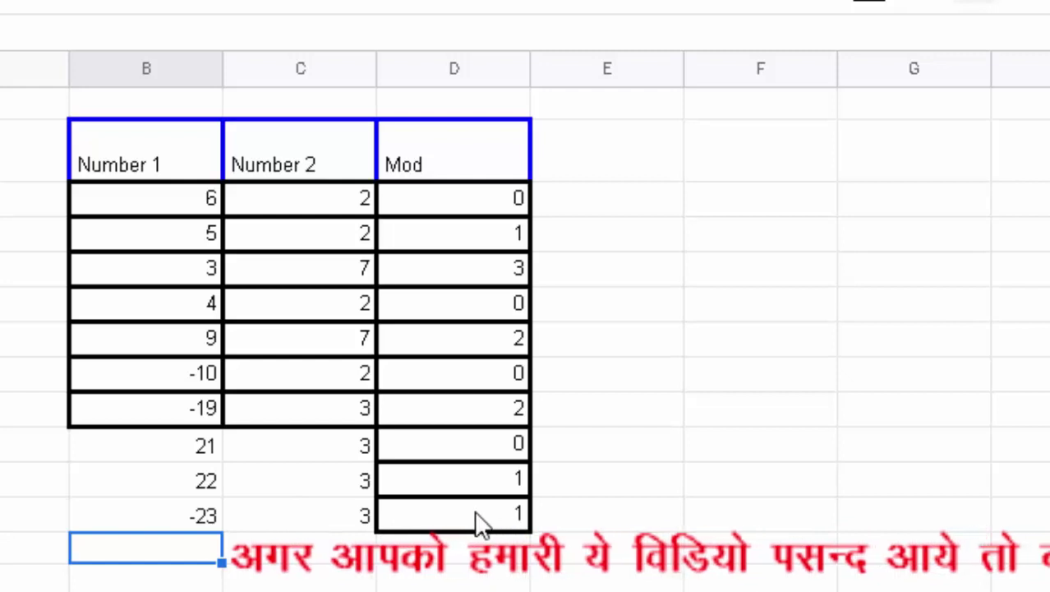
click(184, 521)
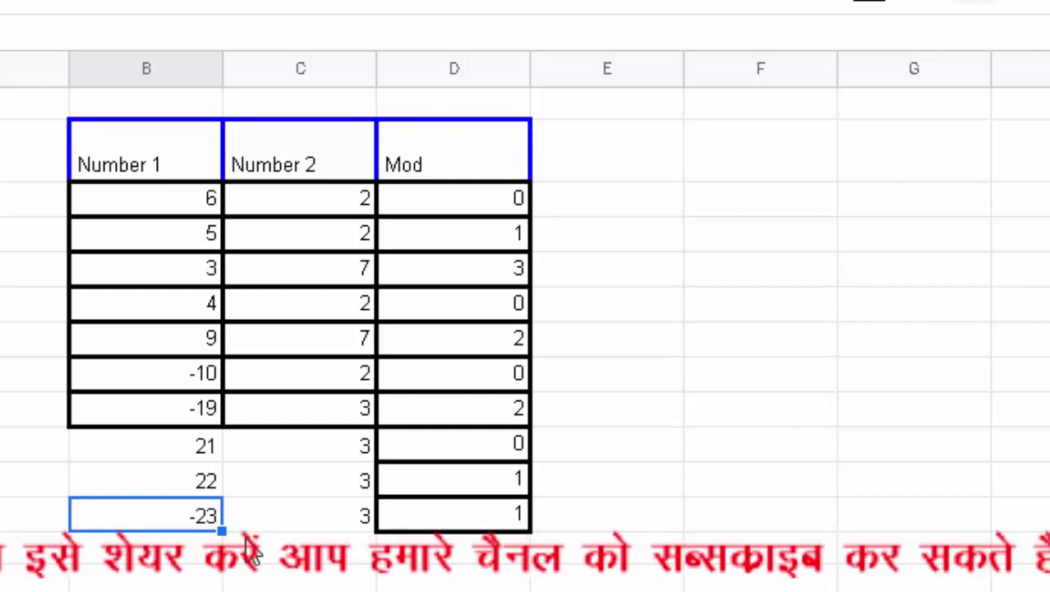
click(176, 552)
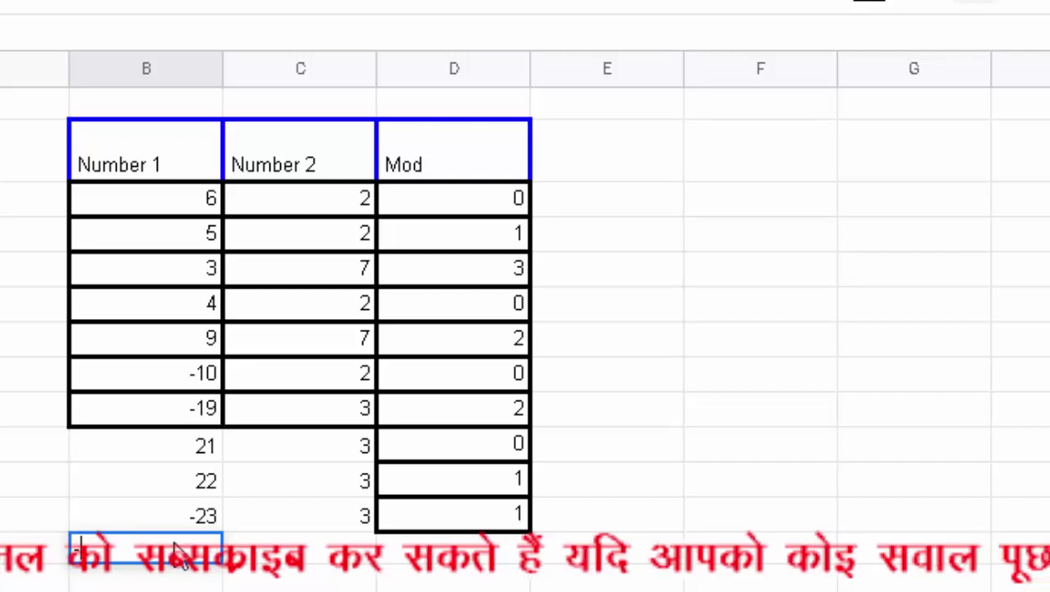
Add a row with -25 and 3 below -23 and extend the Mod formula to it
text(-25)
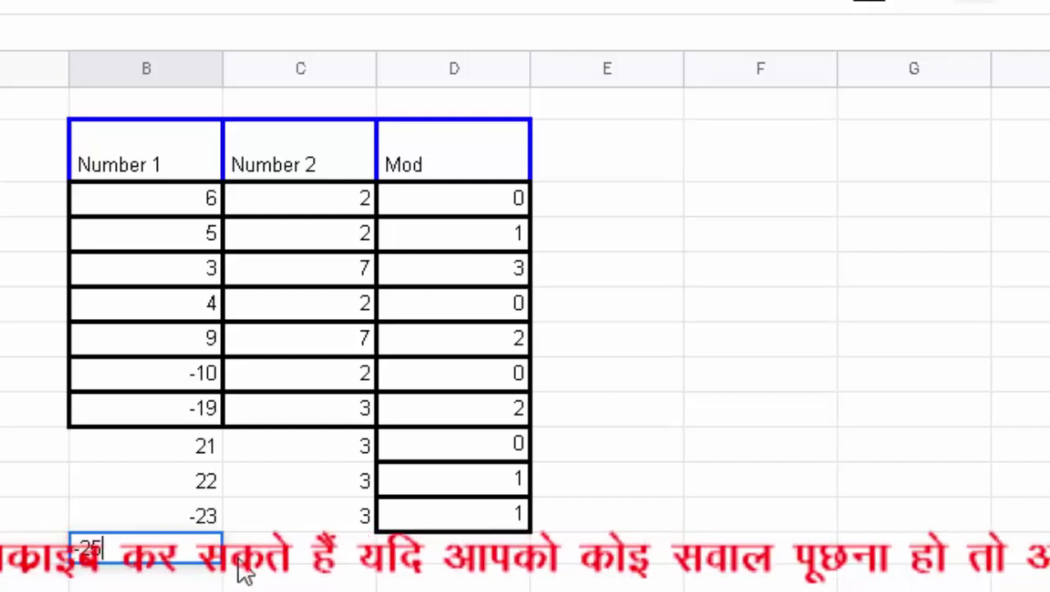
click(348, 568)
text(3)
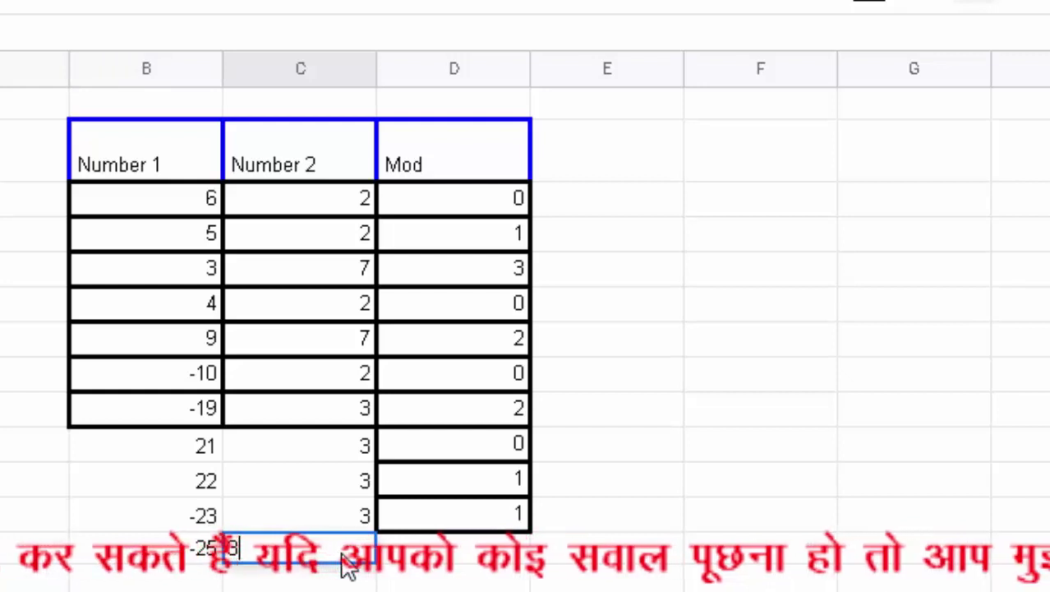
click(484, 194)
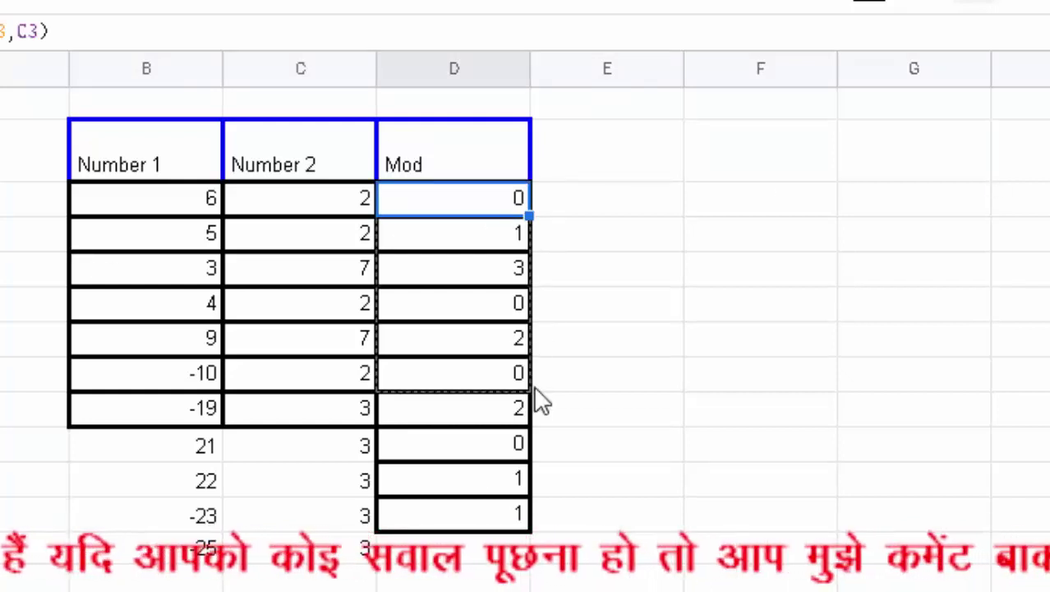
drag(544, 549, 540, 560)
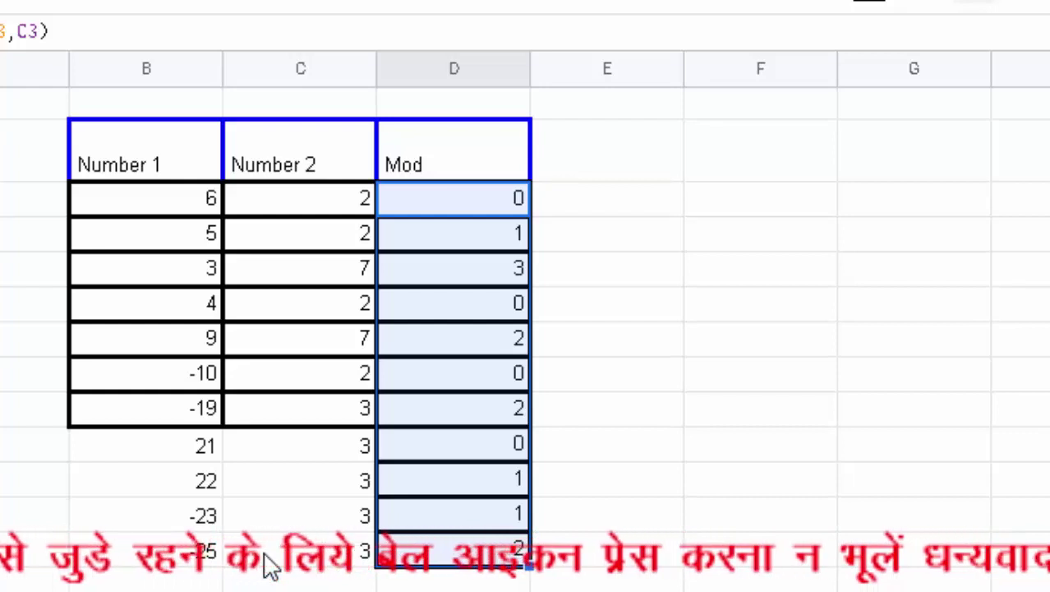
Edit the newest Number 1 value from -25 to 25 so its Mod result reads 1
click(205, 555)
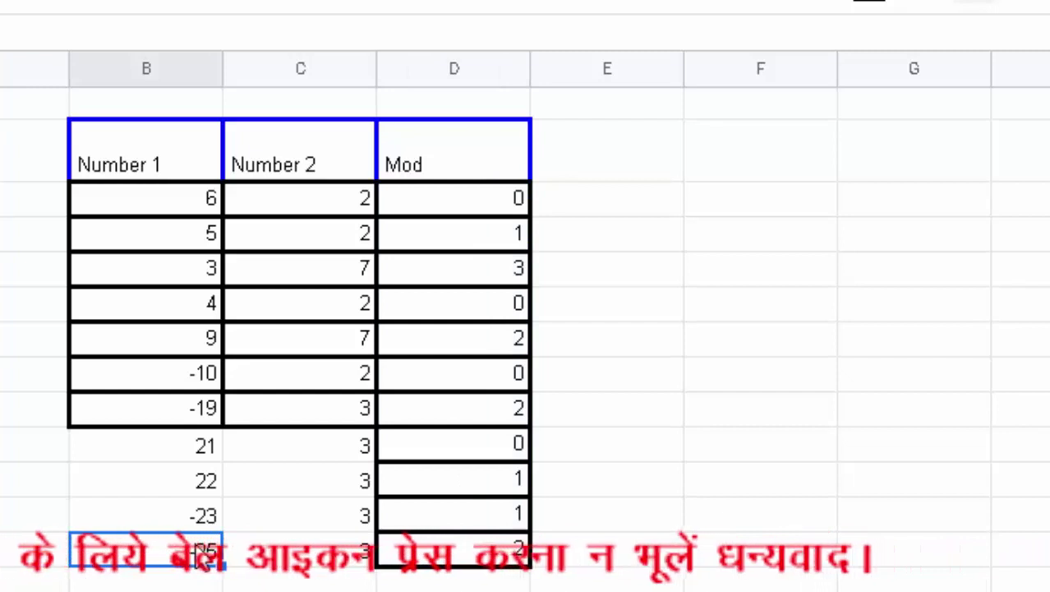
click(199, 548)
text(-)
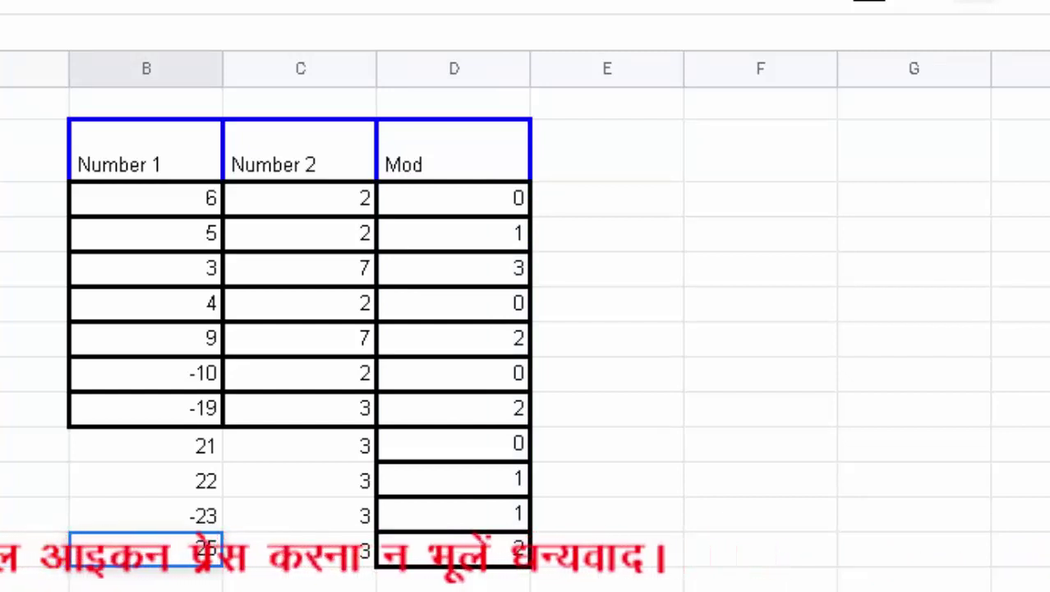
key(Return)
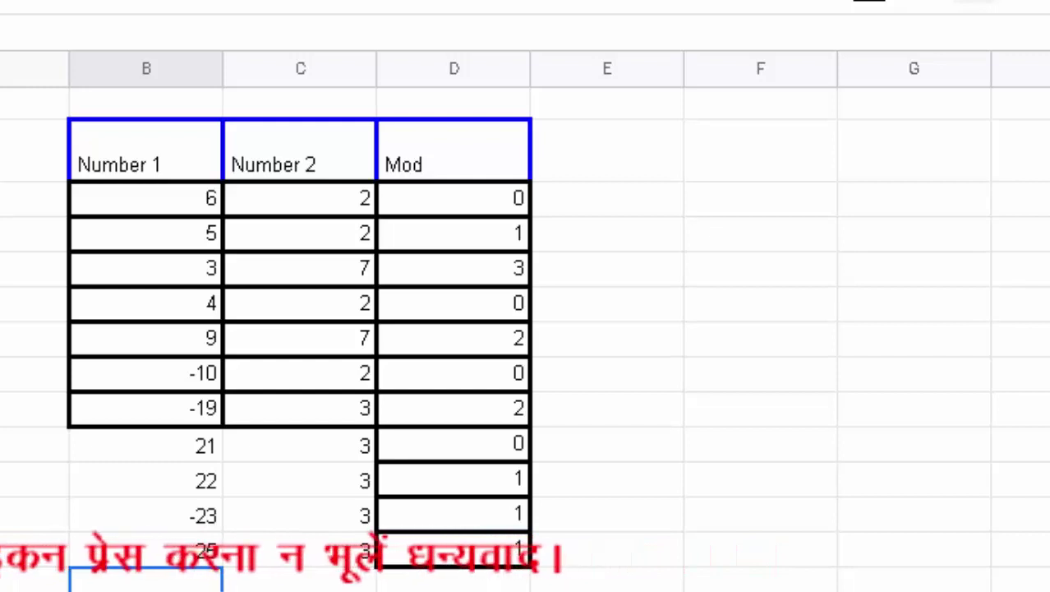